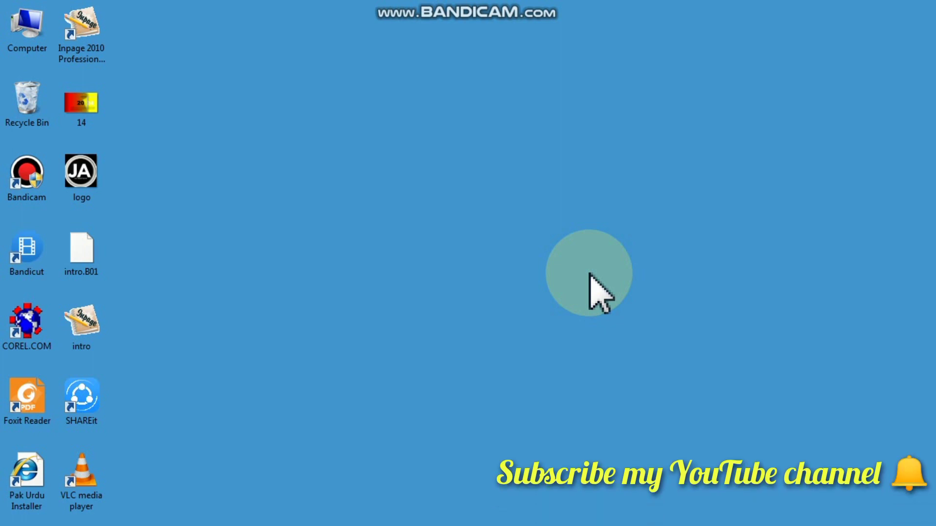
# Open the intro document from the desktop and break line four after ہے onto a new line
pyautogui.click(345, 512)
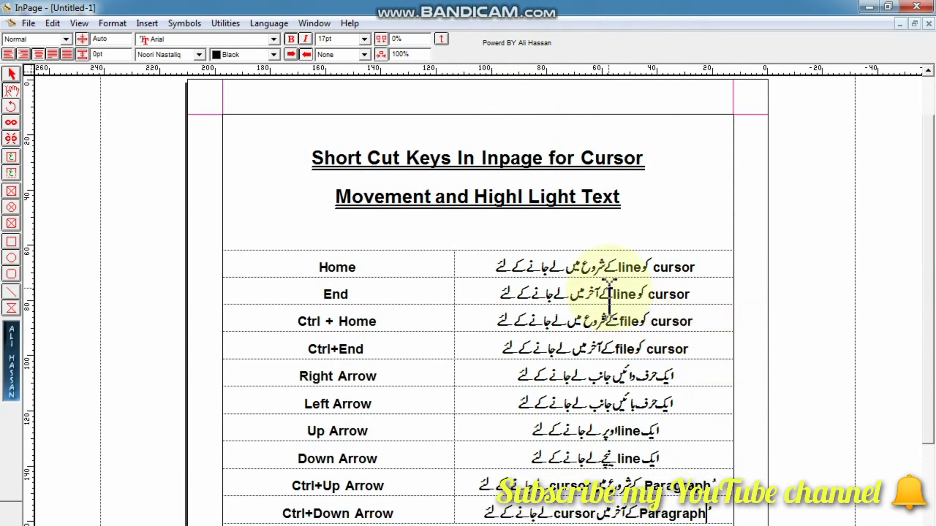
pyautogui.click(871, 7)
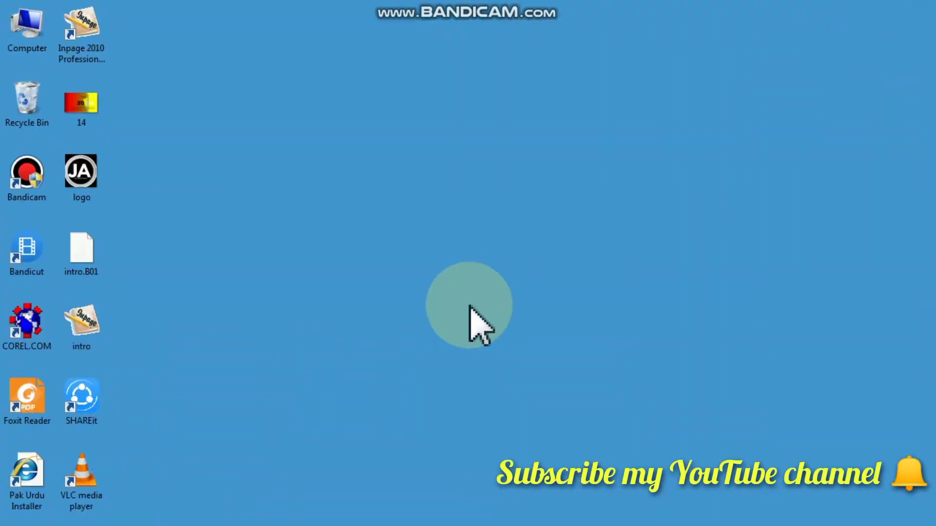
pyautogui.doubleClick(85, 324)
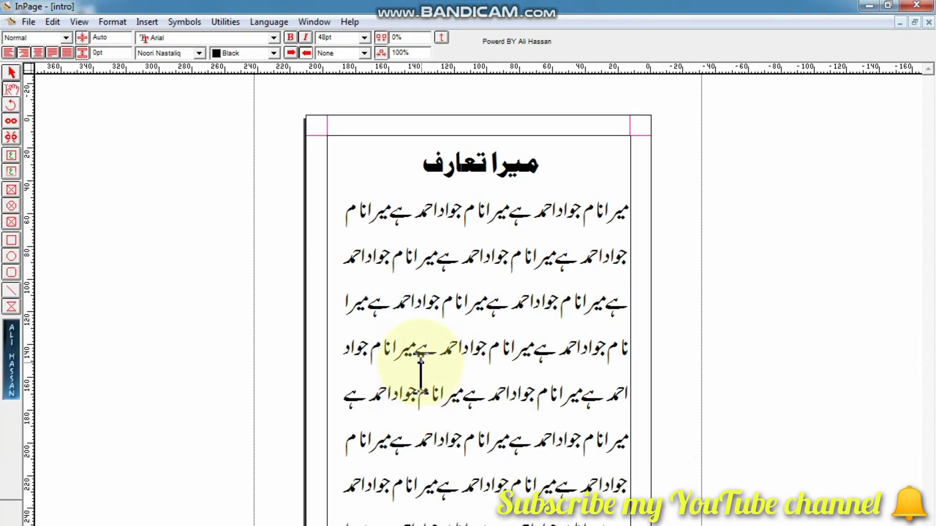
pyautogui.click(415, 350)
pyautogui.press('Return')
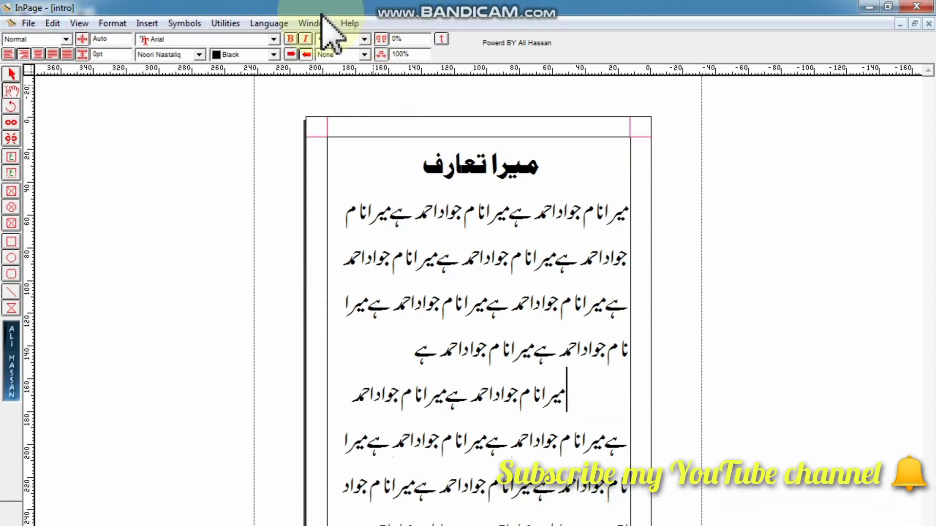
# Switch to the Untitled-1 shortcut table, then back to intro with the cursor at the line's right end
pyautogui.click(315, 23)
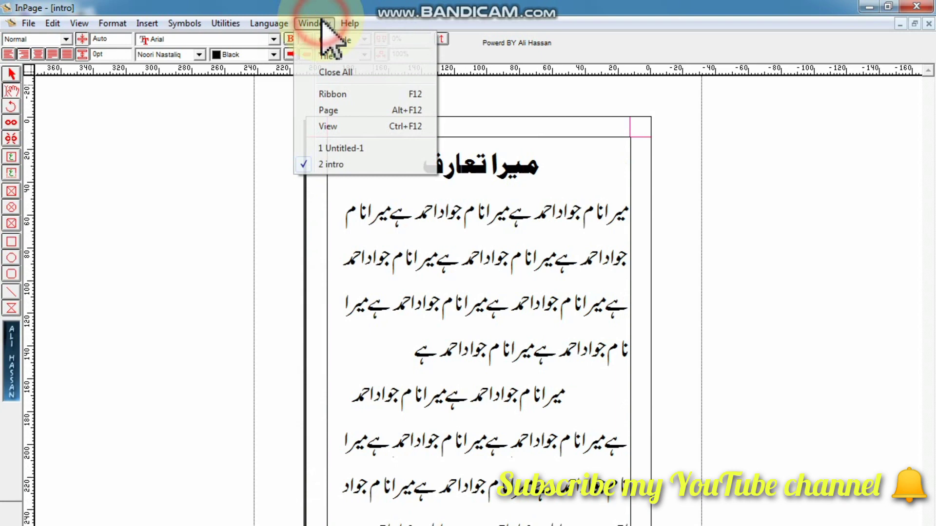
pyautogui.click(359, 149)
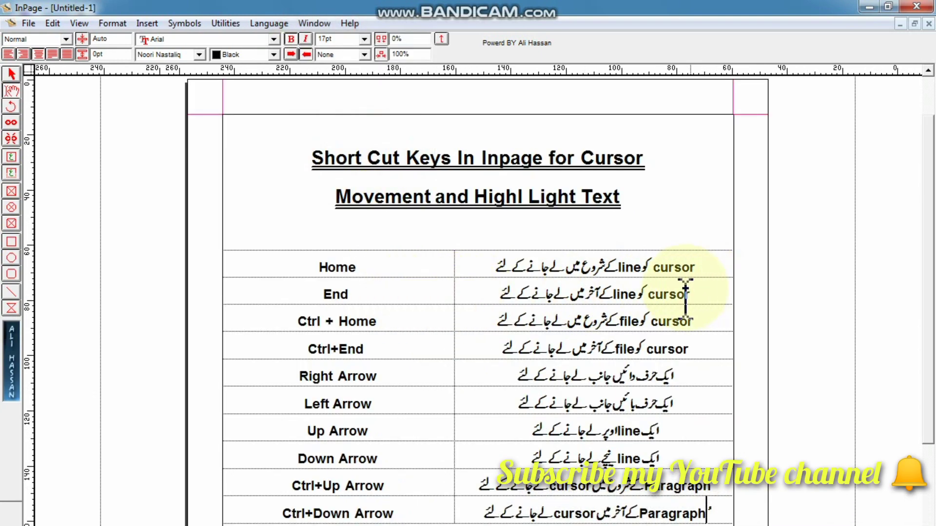
pyautogui.click(628, 300)
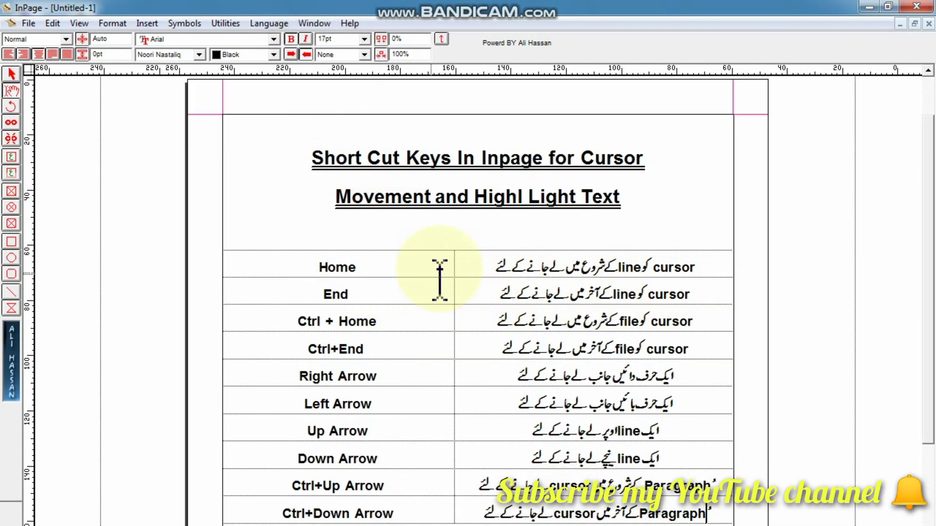
pyautogui.click(315, 23)
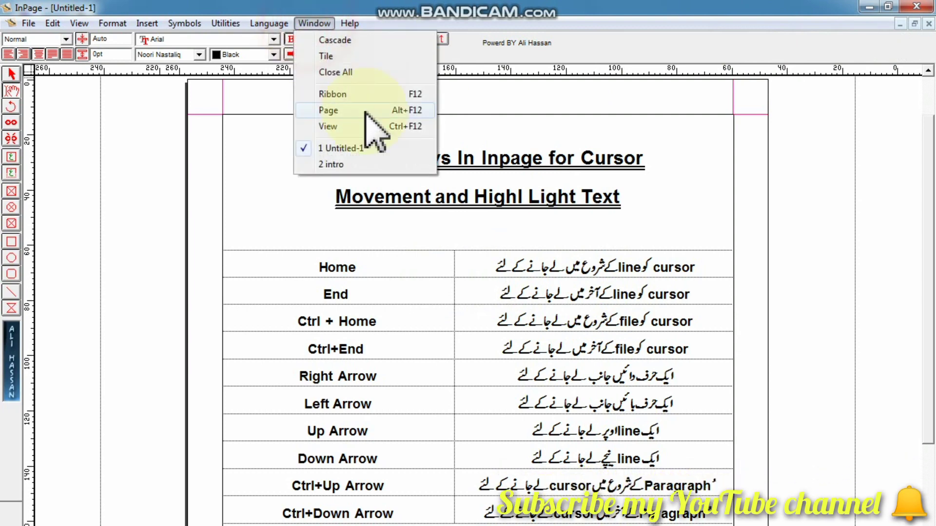
pyautogui.click(336, 164)
pyautogui.click(560, 390)
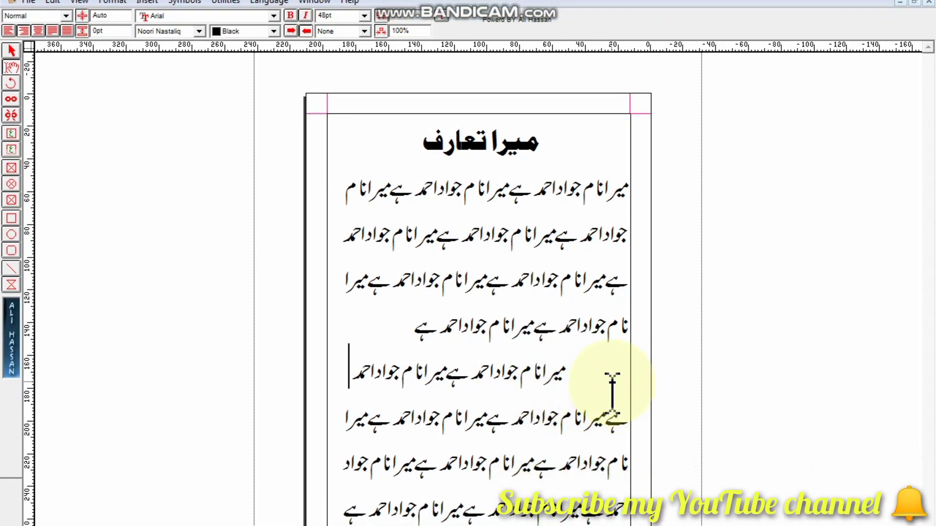
pyautogui.click(612, 390)
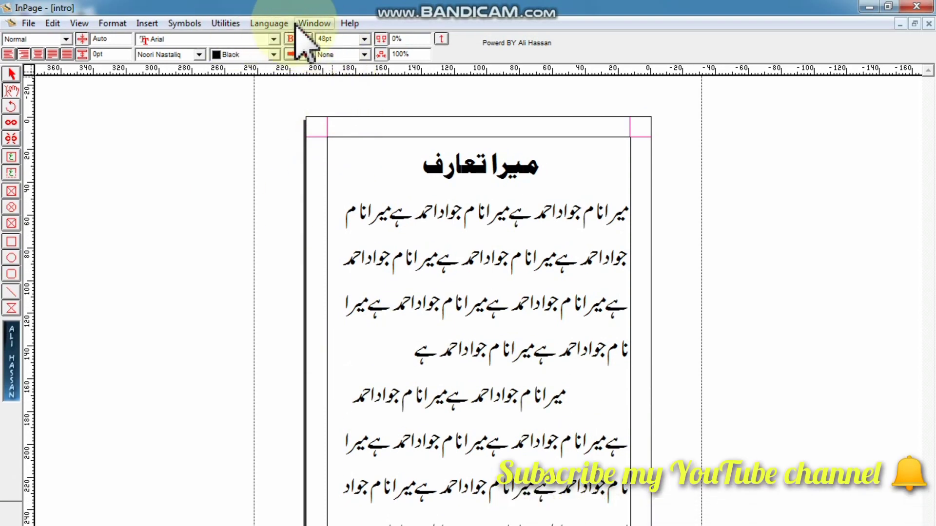
pyautogui.click(315, 23)
pyautogui.click(358, 149)
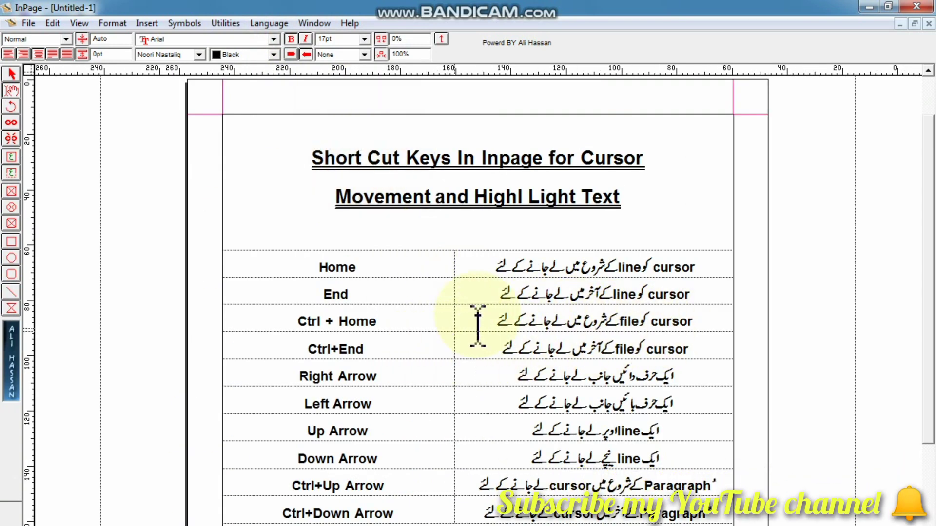
pyautogui.click(318, 27)
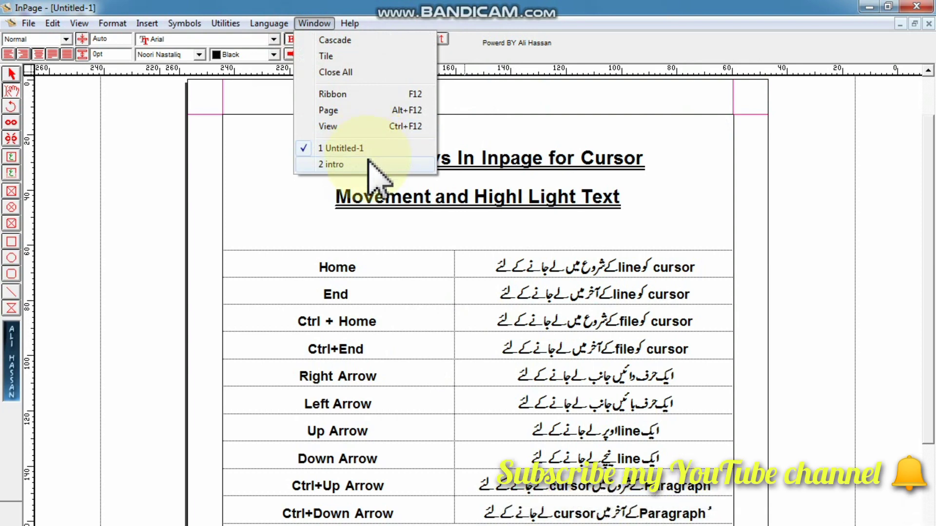
pyautogui.click(324, 162)
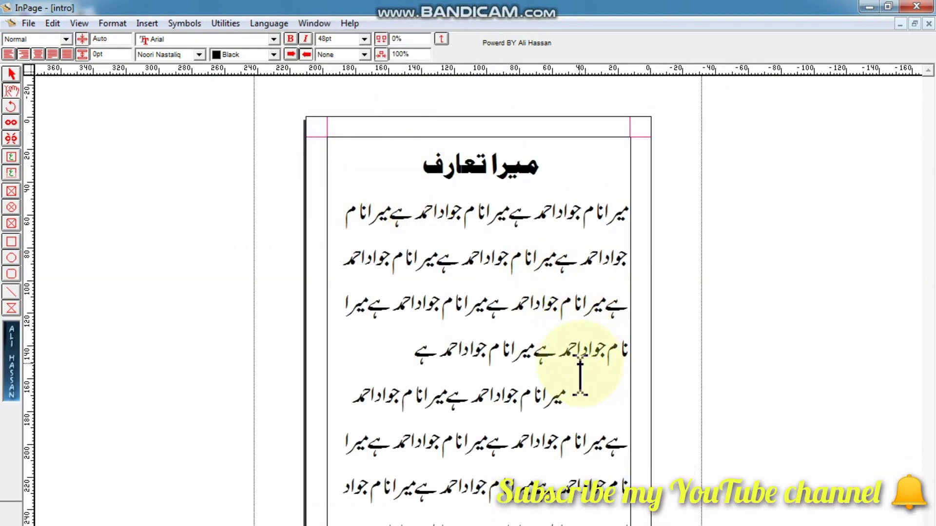
pyautogui.hotkey('ctrl', 'Home')
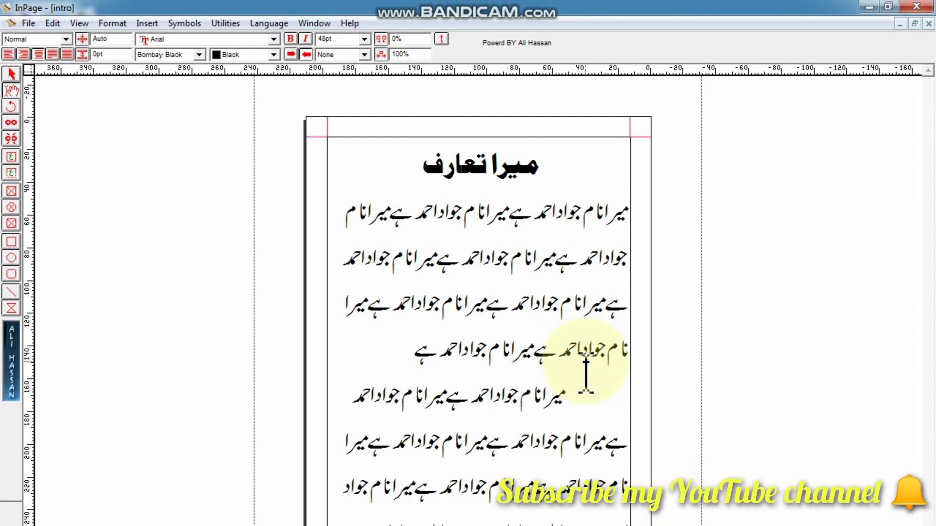
pyautogui.hotkey('ctrl', 'z')
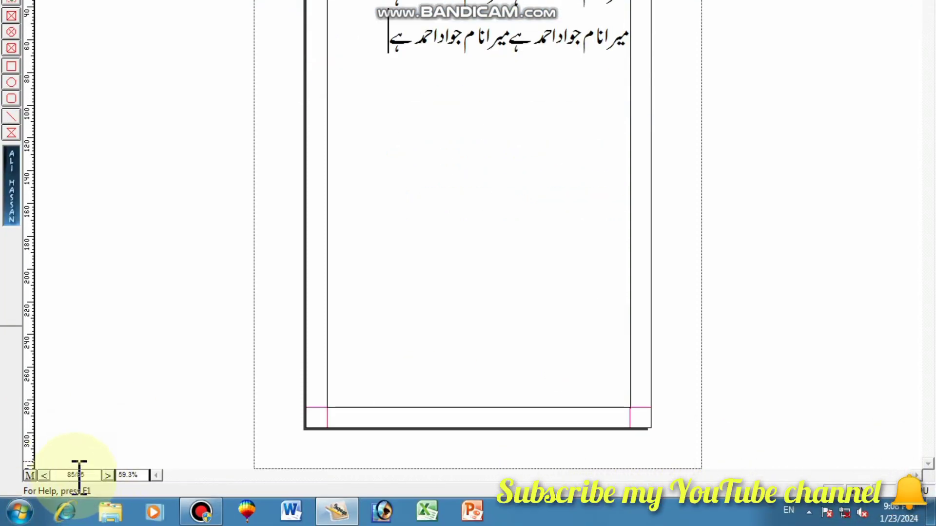
pyautogui.click(73, 475)
pyautogui.click(62, 476)
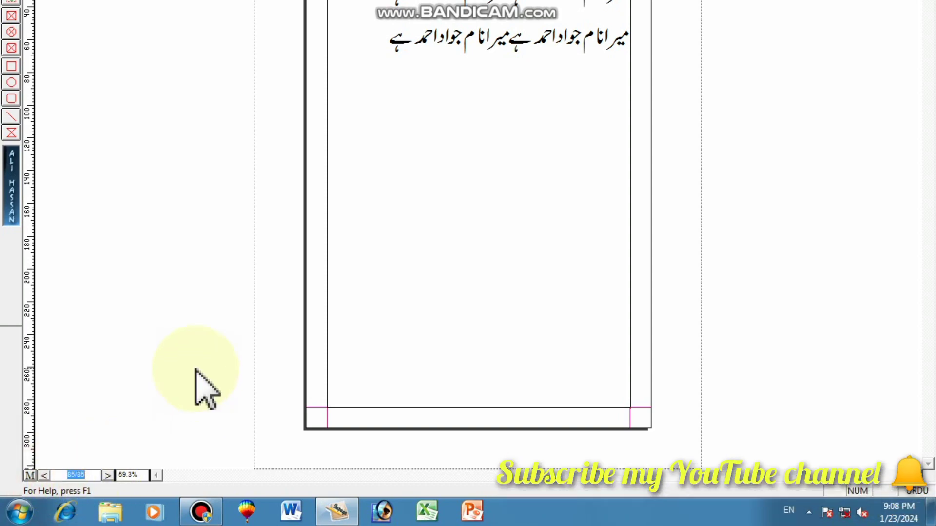
pyautogui.click(370, 181)
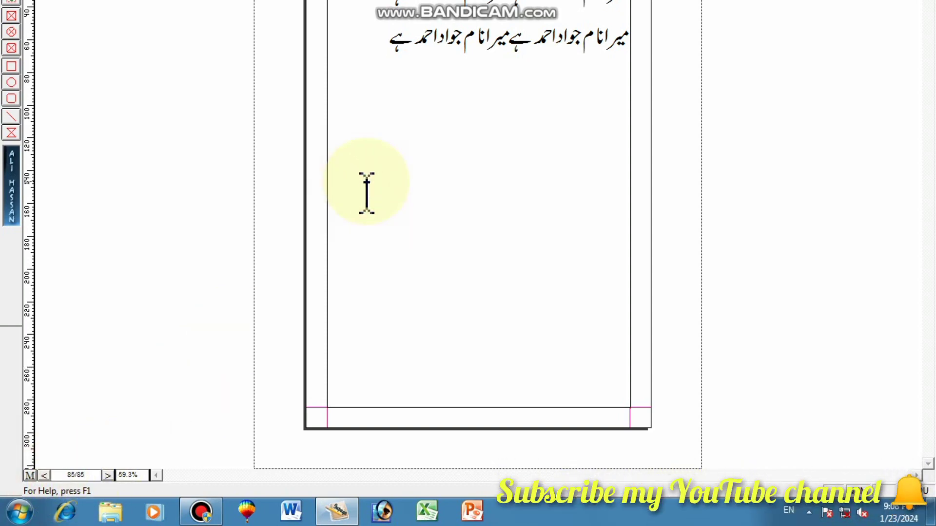
pyautogui.hotkey('ctrl', 'Home')
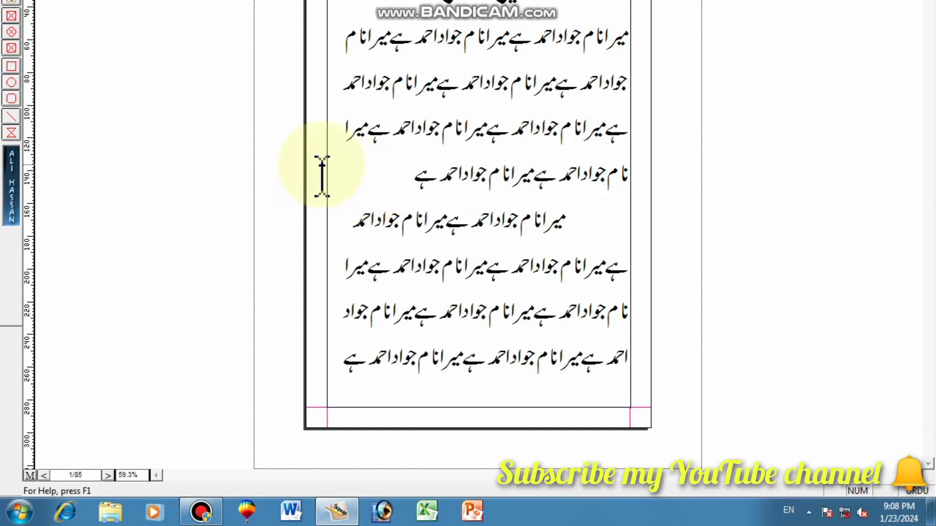
pyautogui.scroll(2, 220, 161)
pyautogui.press('Escape')
pyautogui.click(308, 23)
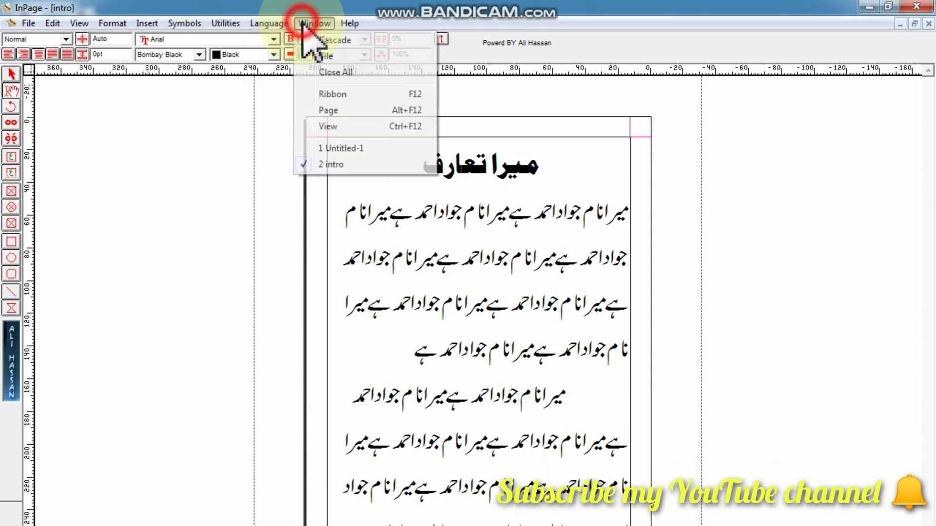
pyautogui.click(365, 149)
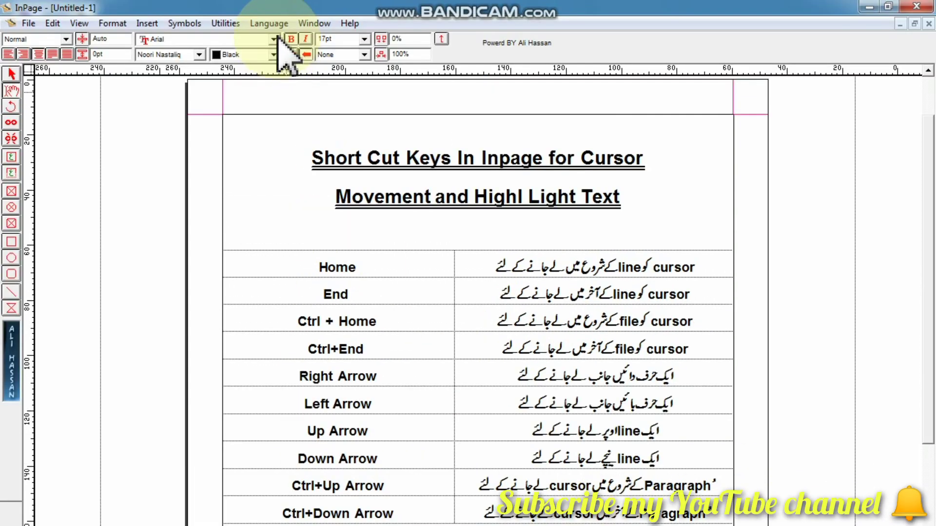
pyautogui.click(314, 23)
pyautogui.click(337, 164)
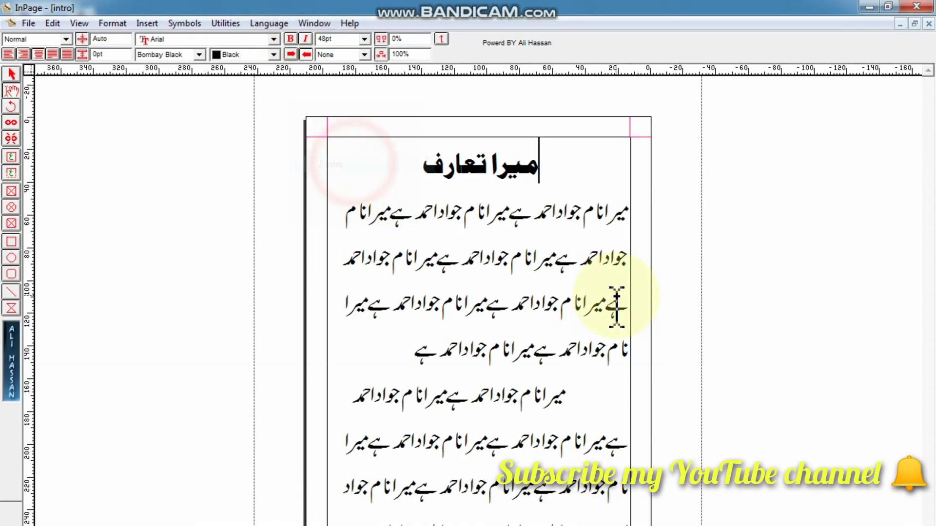
pyautogui.click(509, 215)
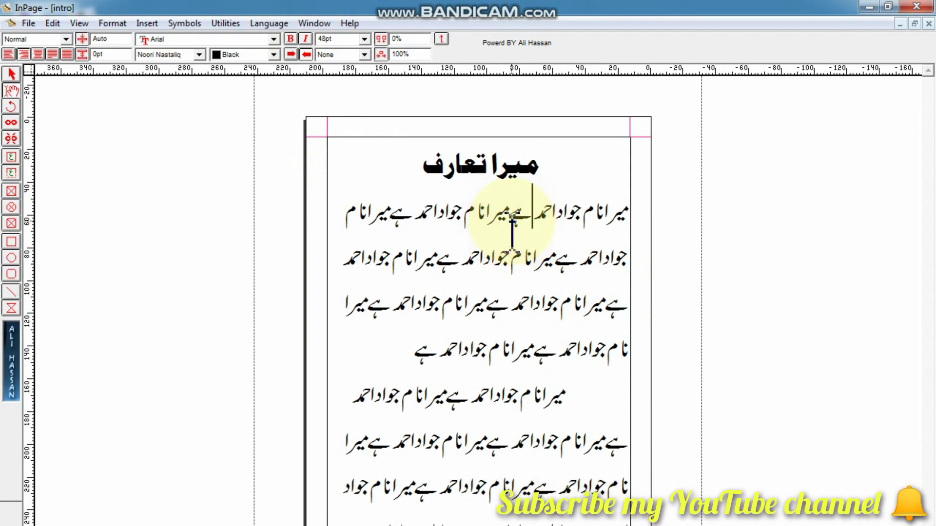
pyautogui.hotkey('ctrl', 'Right')
pyautogui.press('Right')
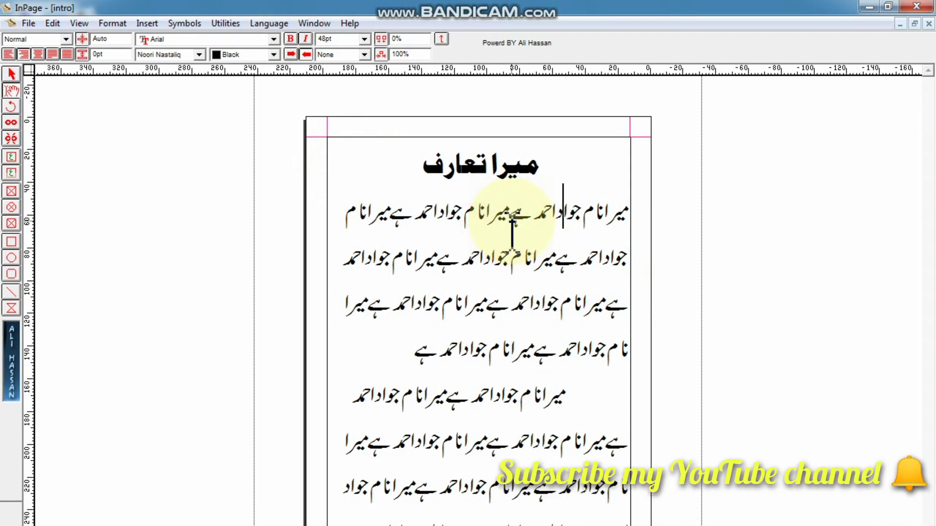
pyautogui.press('Right')
pyautogui.press('Right')
pyautogui.press('Right')
pyautogui.press('Right')
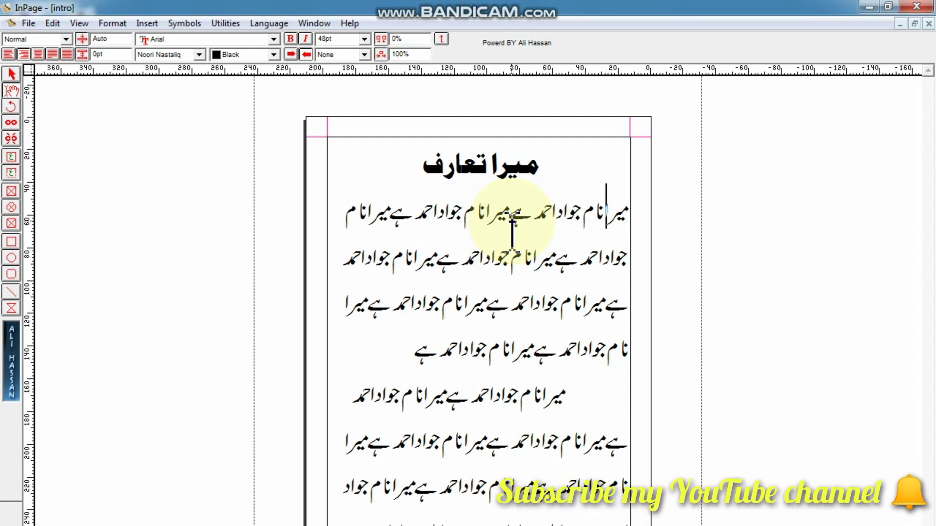
pyautogui.press('Left')
pyautogui.press('Left')
pyautogui.press('Left')
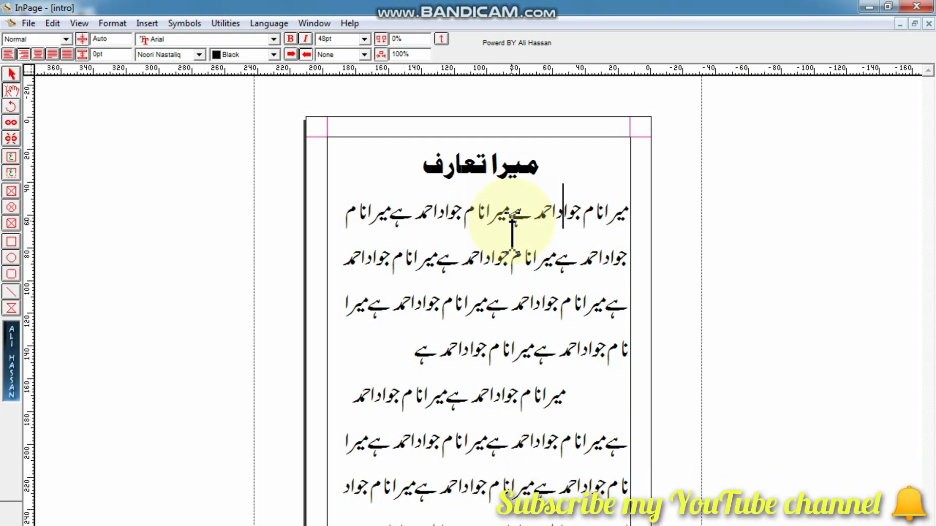
pyautogui.press('Left')
pyautogui.press('Left')
pyautogui.press('Left')
pyautogui.press('Left')
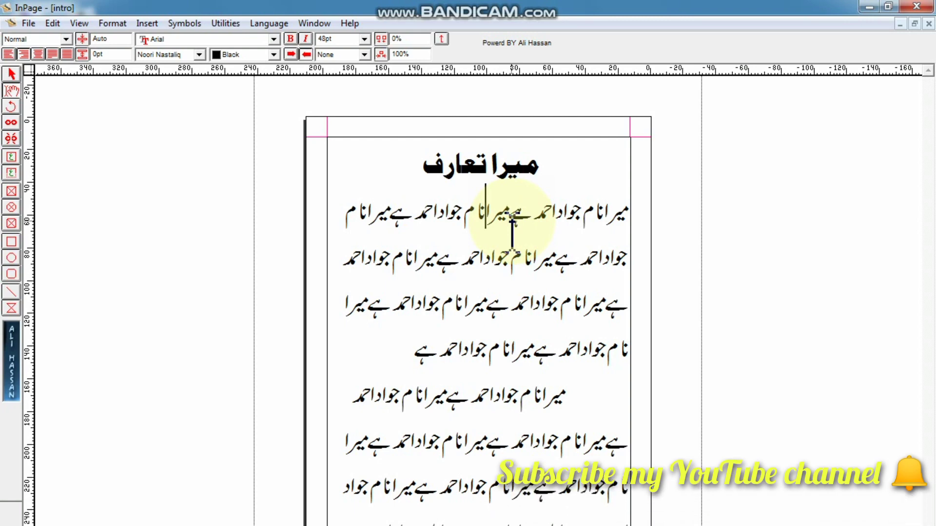
pyautogui.press('Down')
pyautogui.press('Down')
pyautogui.press('Down')
pyautogui.press('Down')
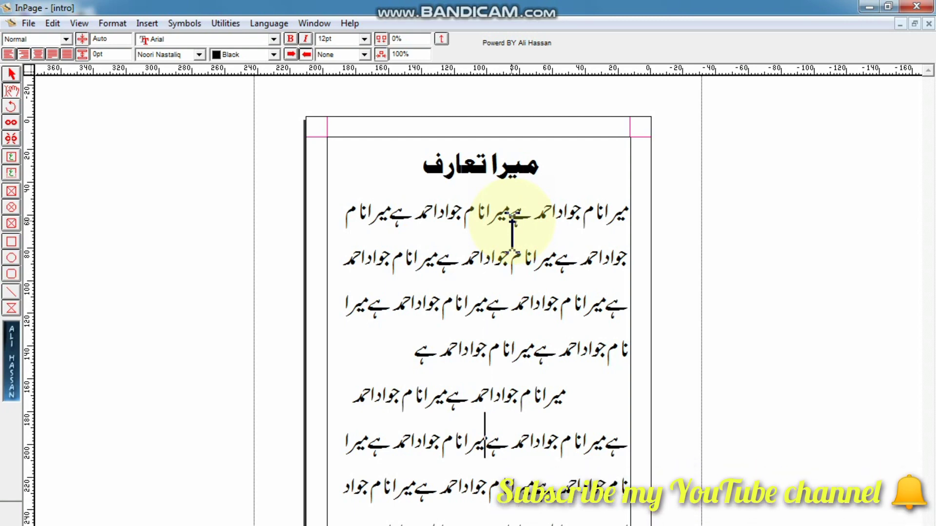
pyautogui.press('Down')
pyautogui.press('Up')
pyautogui.press('Up')
pyautogui.press('Up')
pyautogui.press('Up')
pyautogui.press('Up')
pyautogui.press('Up')
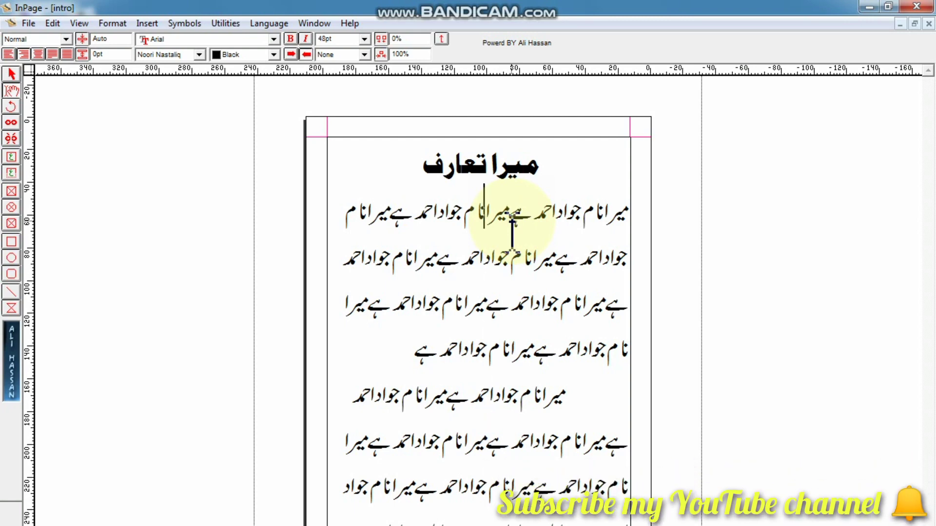
pyautogui.press('Down')
pyautogui.press('Down')
pyautogui.press('Down')
pyautogui.press('Left')
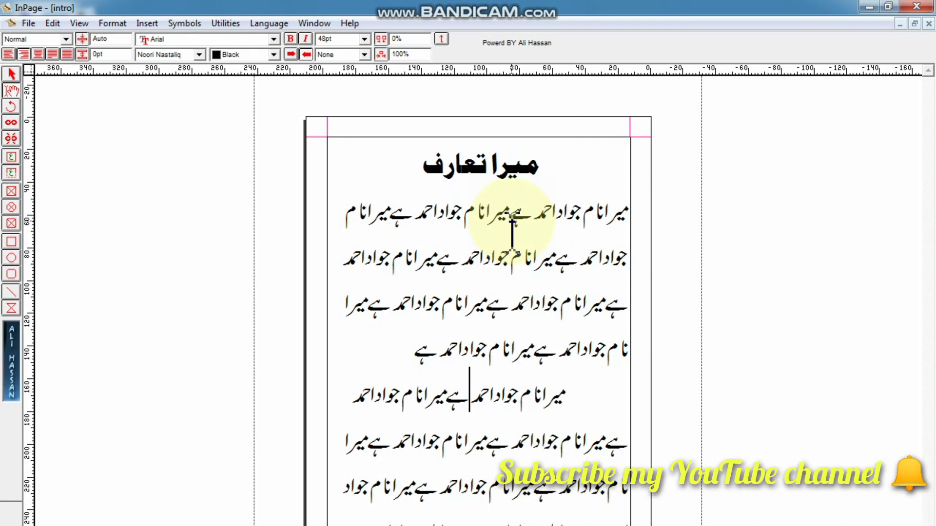
pyautogui.press('Left')
pyautogui.press('Down')
pyautogui.press('Right')
pyautogui.press('Right')
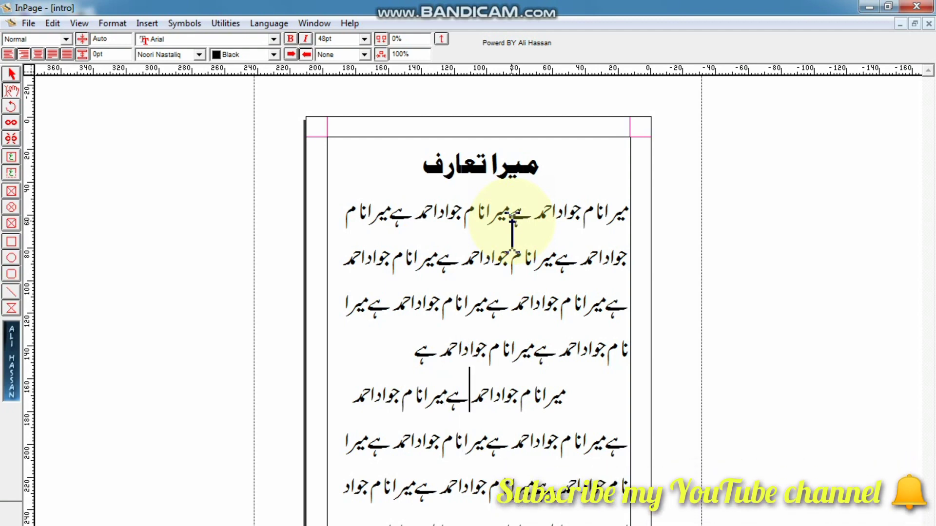
pyautogui.press('Left')
pyautogui.press('Right')
pyautogui.press('Down')
pyautogui.press('Down')
pyautogui.press('Up')
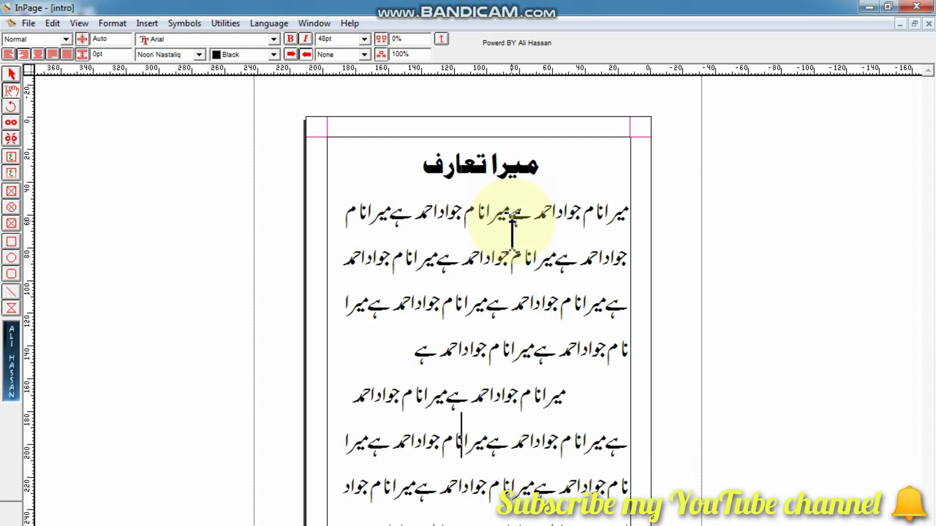
pyautogui.press('Down')
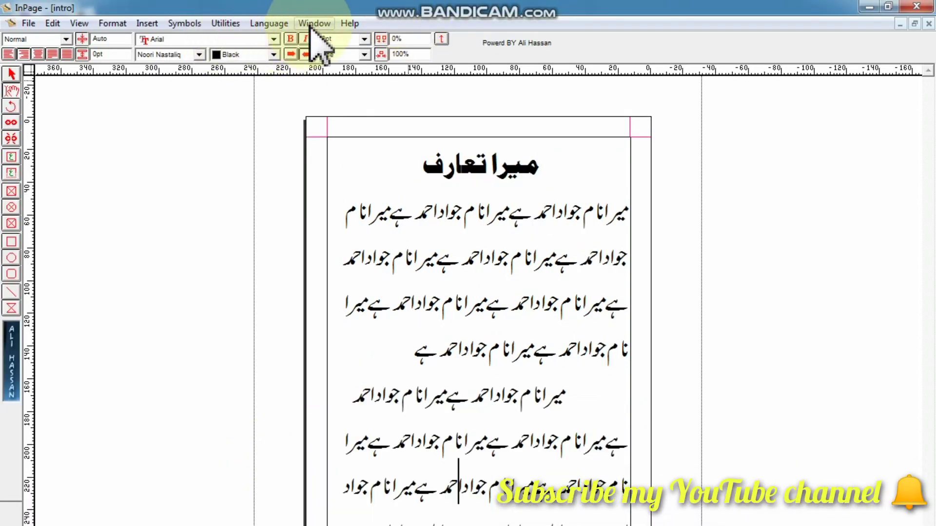
pyautogui.click(314, 23)
pyautogui.click(367, 151)
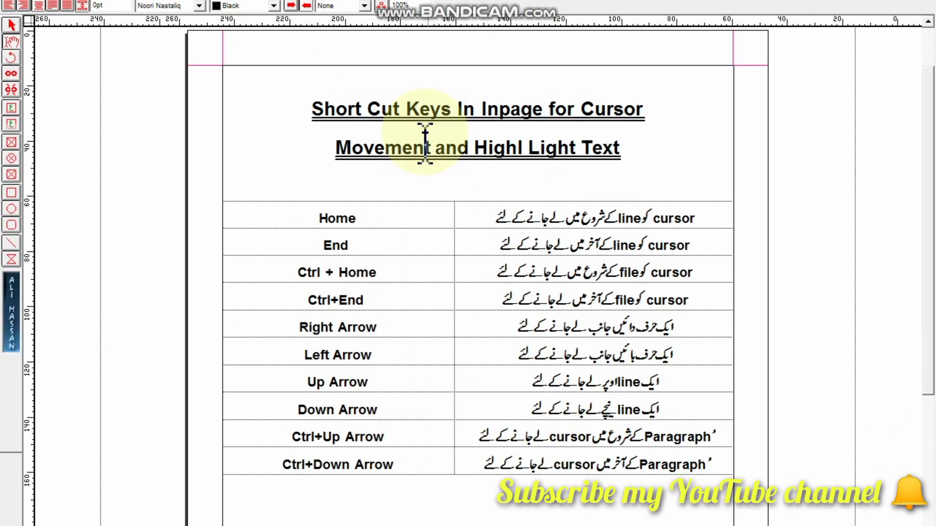
pyautogui.click(314, 23)
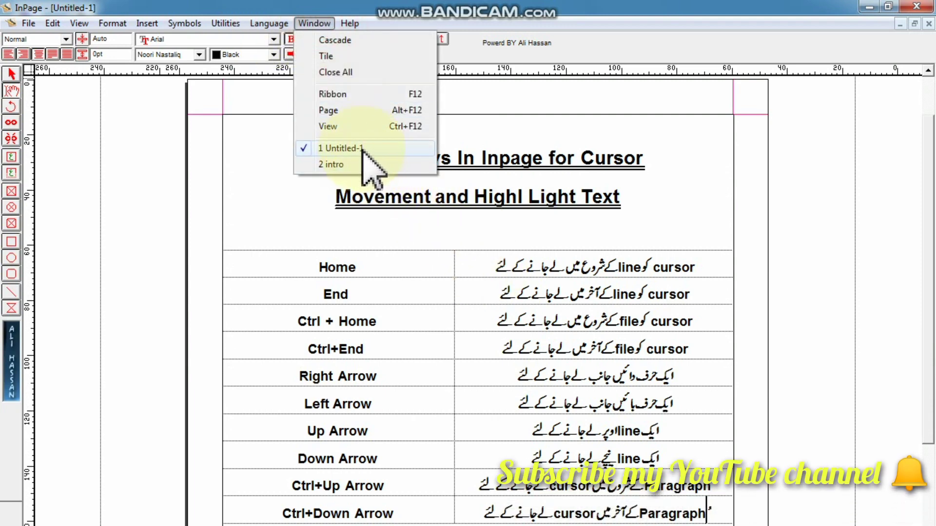
pyautogui.click(368, 164)
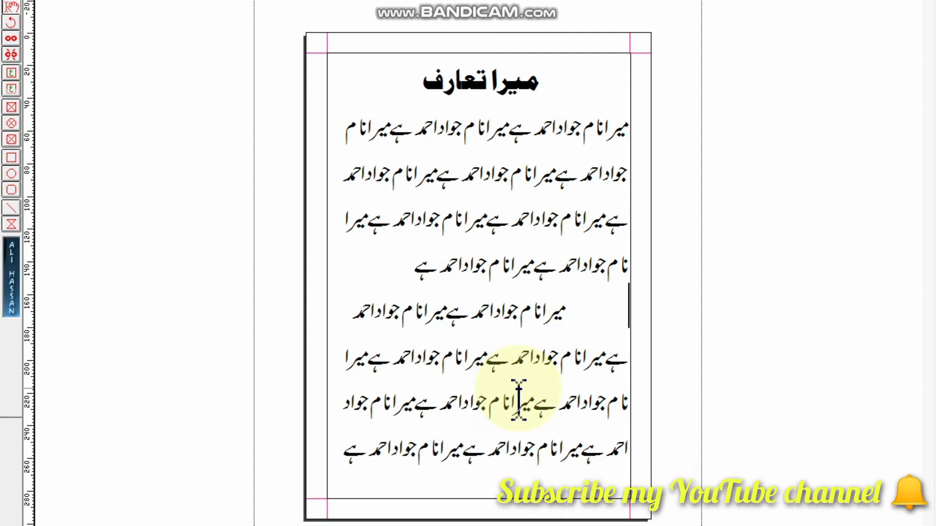
pyautogui.press('Down')
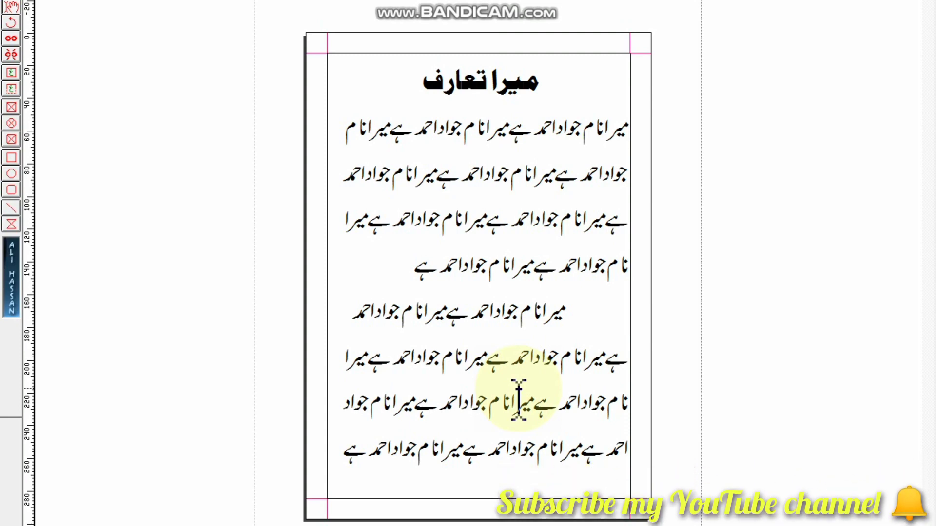